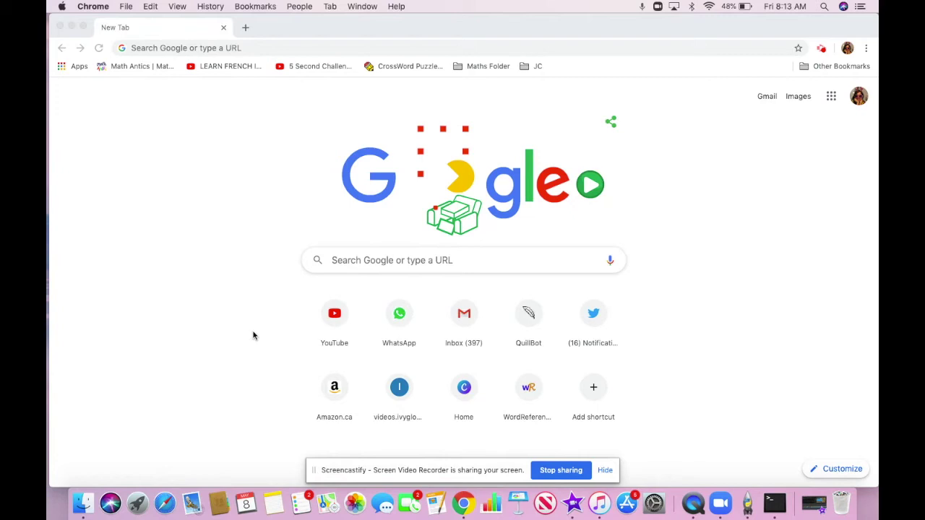
# Step: Search 'google chrome' to reach the Chrome download page, then open a second blank tab
pyautogui.click(211, 48)
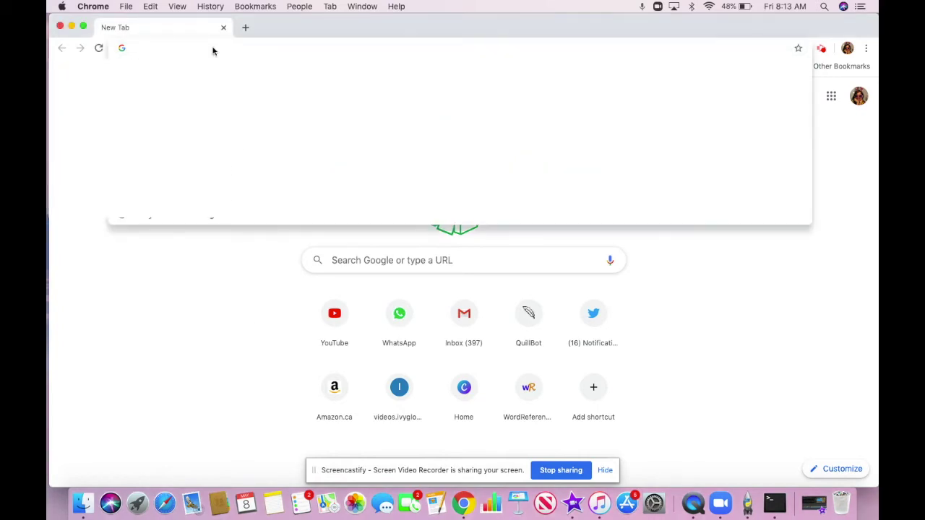
pyautogui.write('goog')
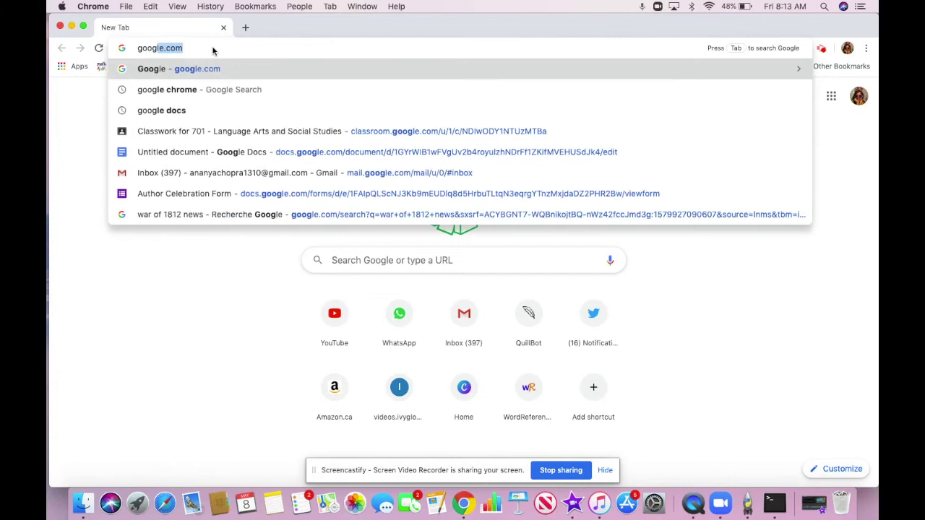
pyautogui.write('le chrome')
pyautogui.press('Return')
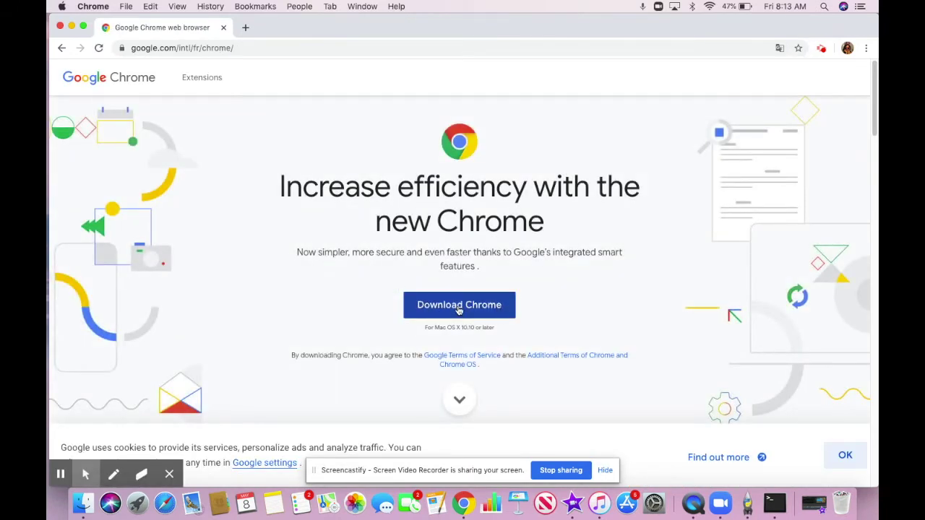
pyautogui.click(245, 30)
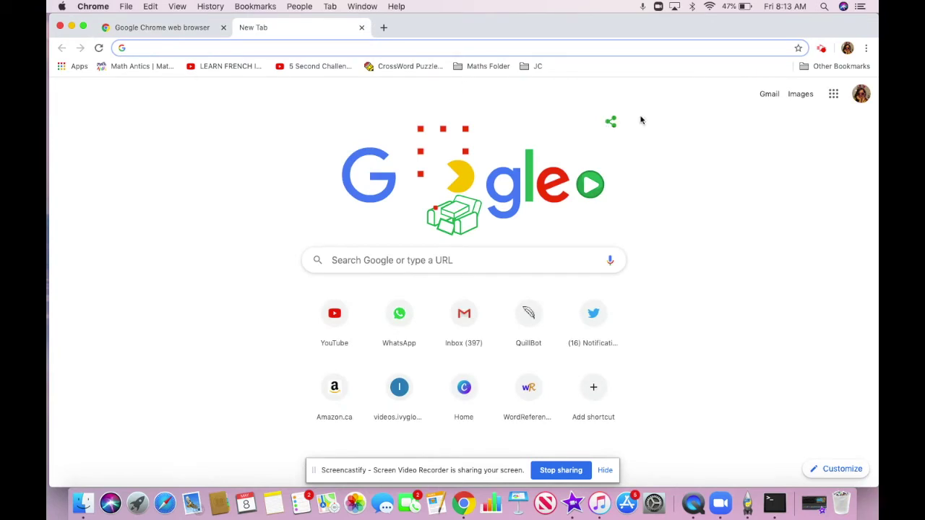
# Step: Open the Cast panel for the new tab from Chrome's three-dot menu
pyautogui.click(868, 49)
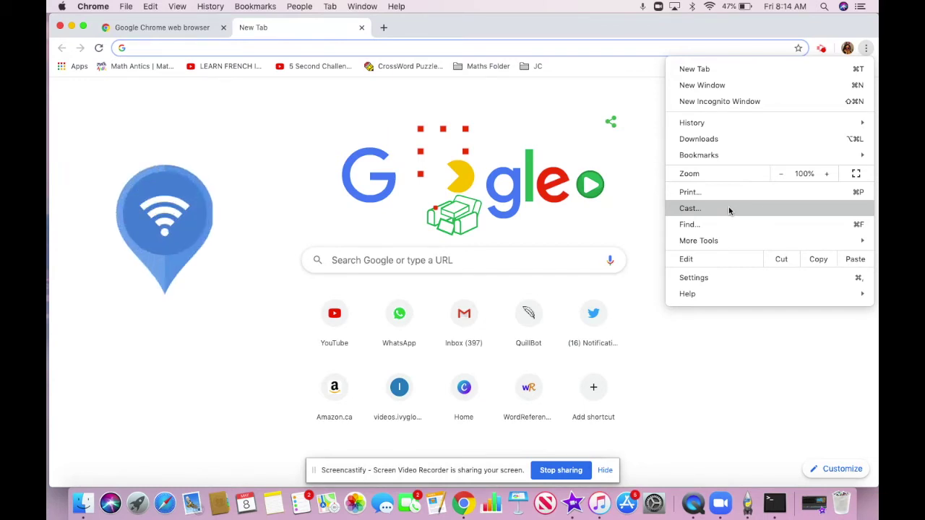
pyautogui.click(728, 209)
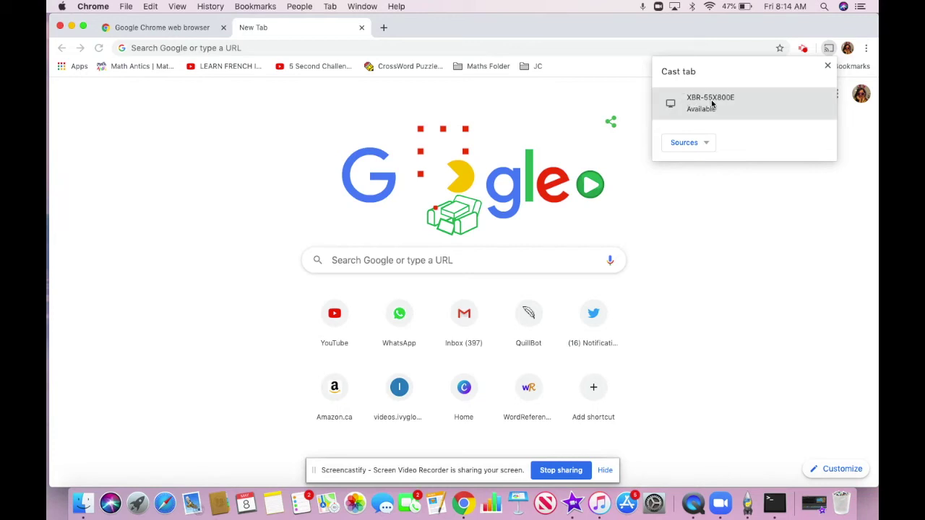
# Step: Change the cast source from the tab to Cast desktop
pyautogui.click(708, 148)
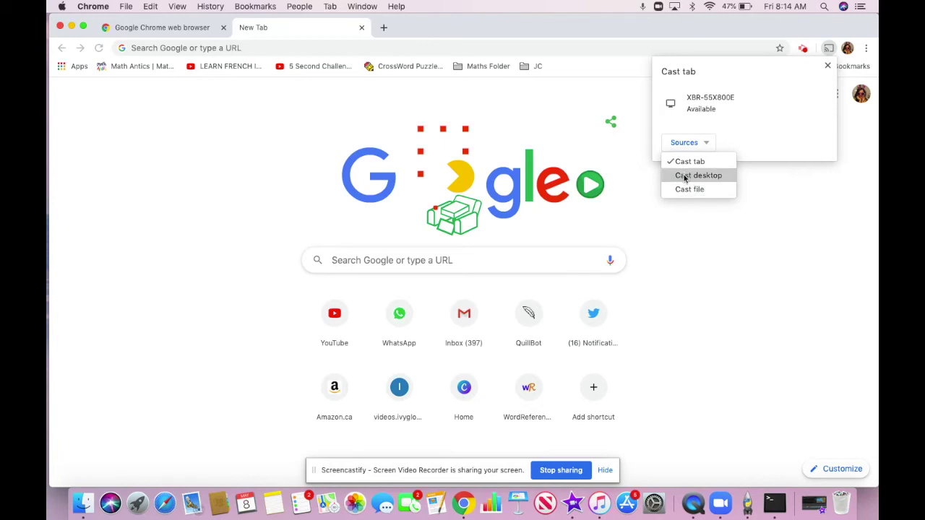
pyautogui.click(685, 177)
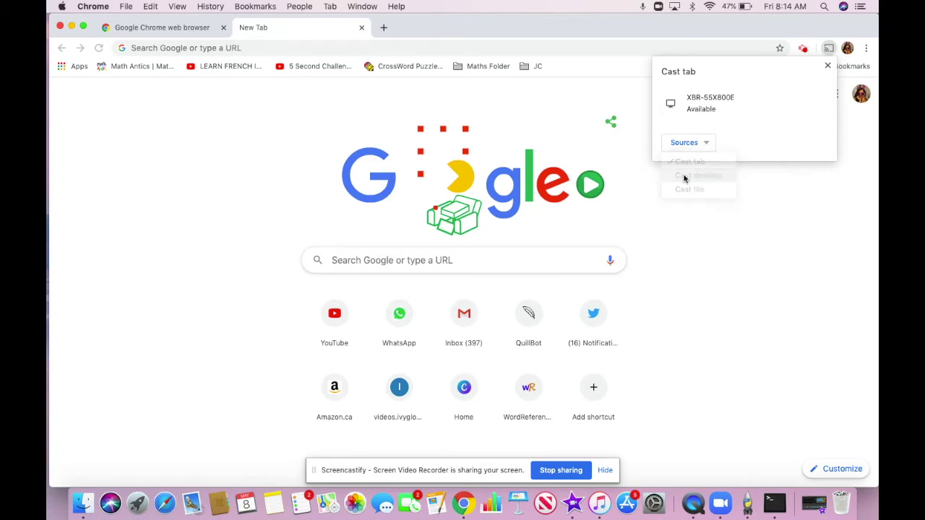
# Step: Mirror the entire screen to the XBR-55X800E TV
pyautogui.click(699, 109)
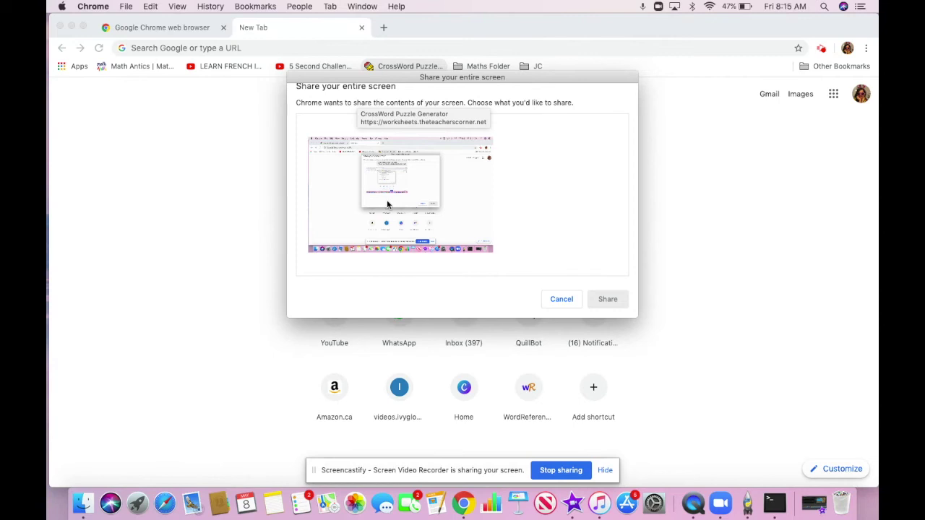
pyautogui.click(387, 199)
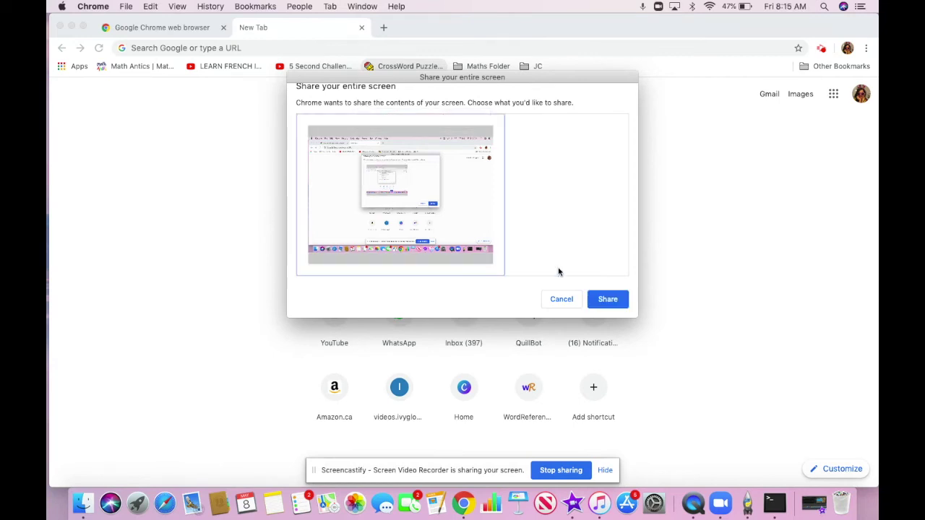
pyautogui.click(606, 299)
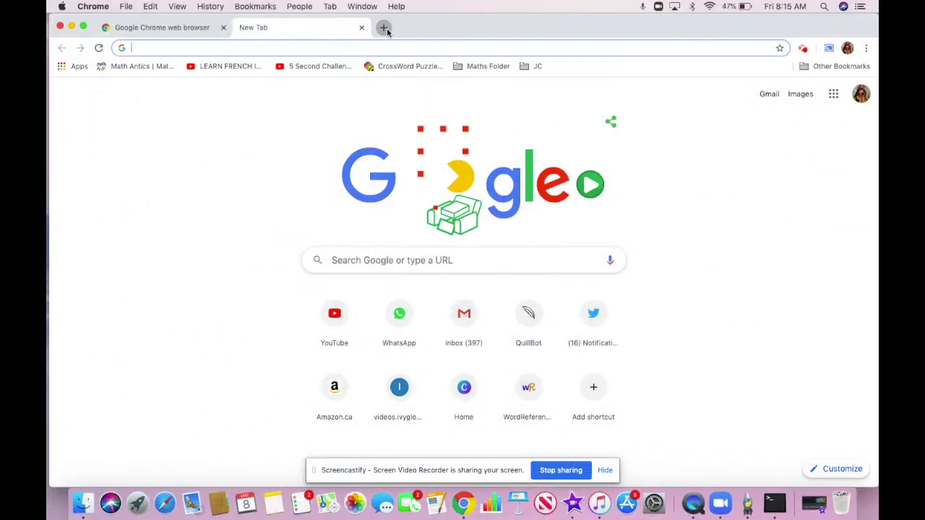
# Step: Go to YouTube in a new tab and start the Teri Mitti Female Version mix
pyautogui.click(387, 31)
pyautogui.write('youtube')
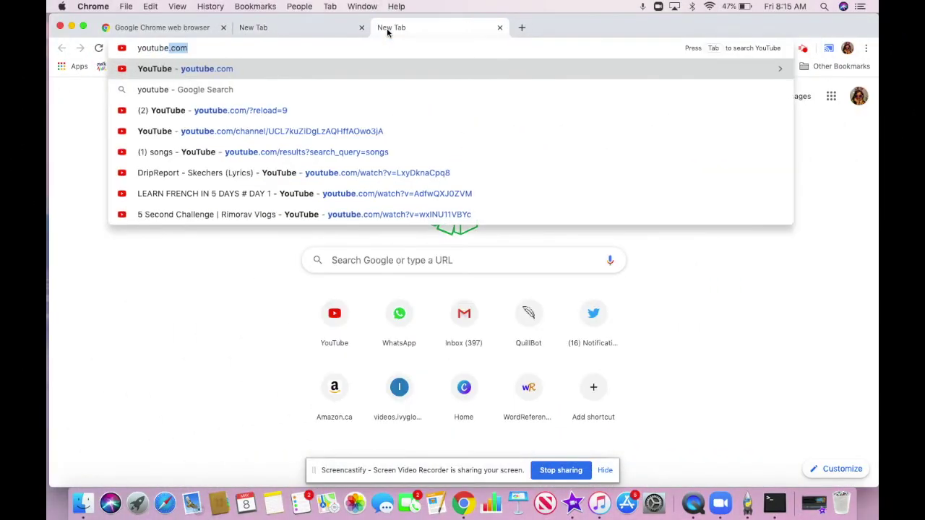
pyautogui.press('Return')
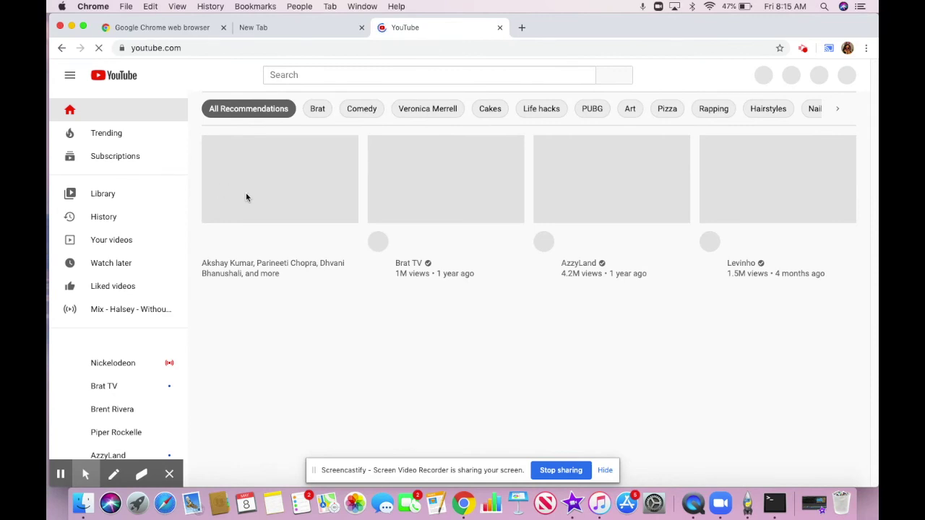
pyautogui.click(264, 200)
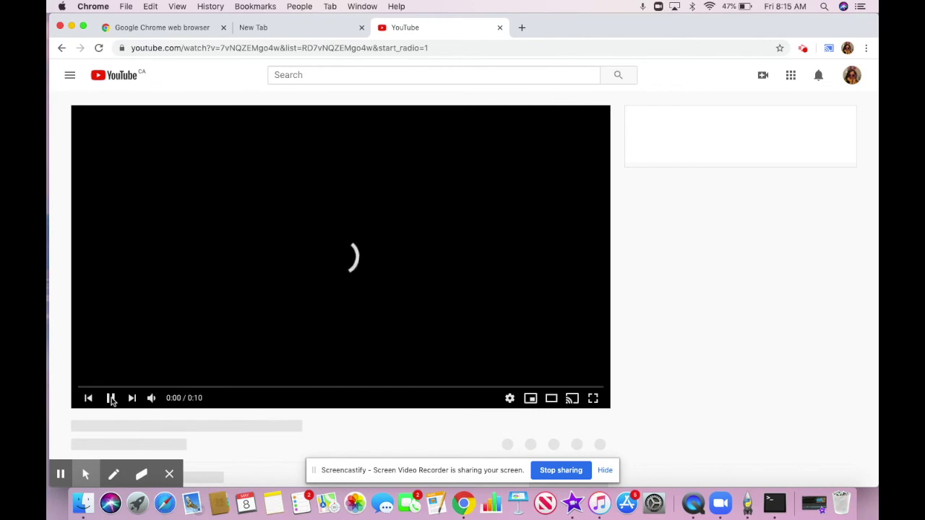
pyautogui.click(111, 398)
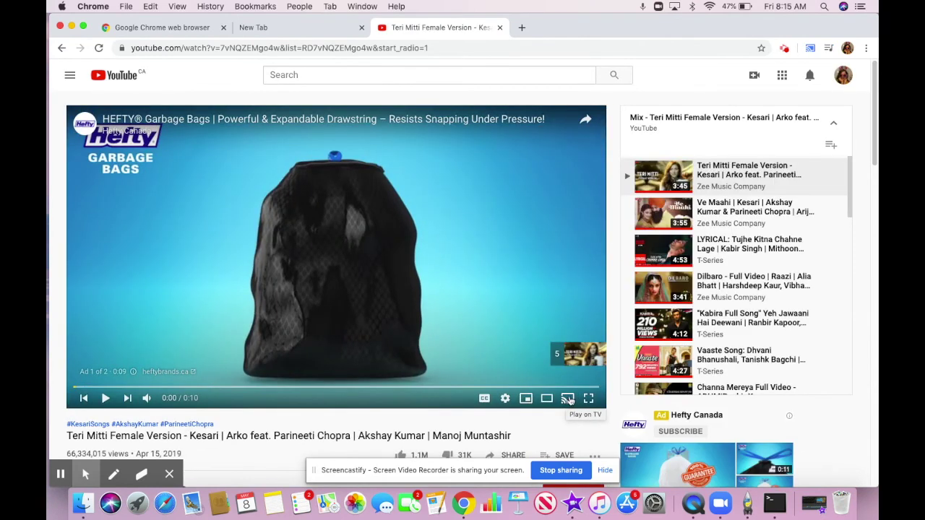
# Step: Disconnect the desktop cast from the XBR-55X800E TV via the Cast icon
pyautogui.click(567, 399)
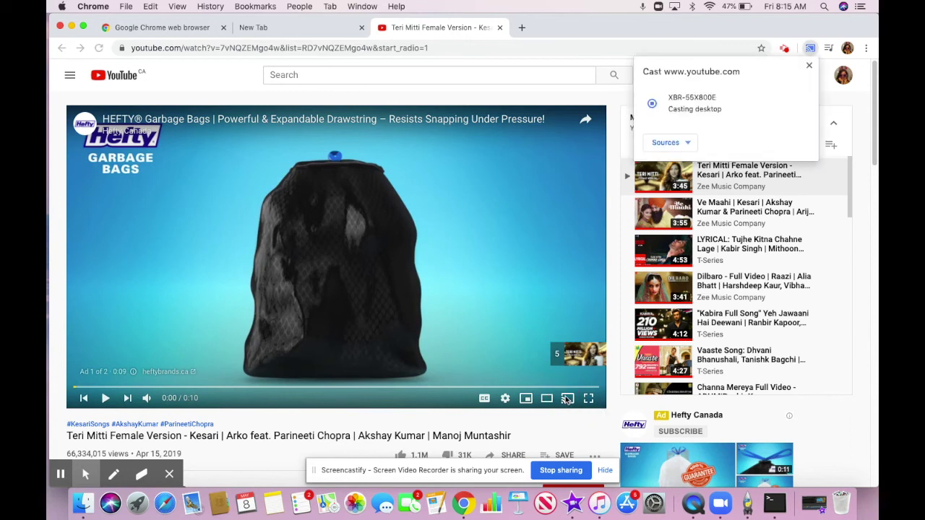
pyautogui.click(737, 104)
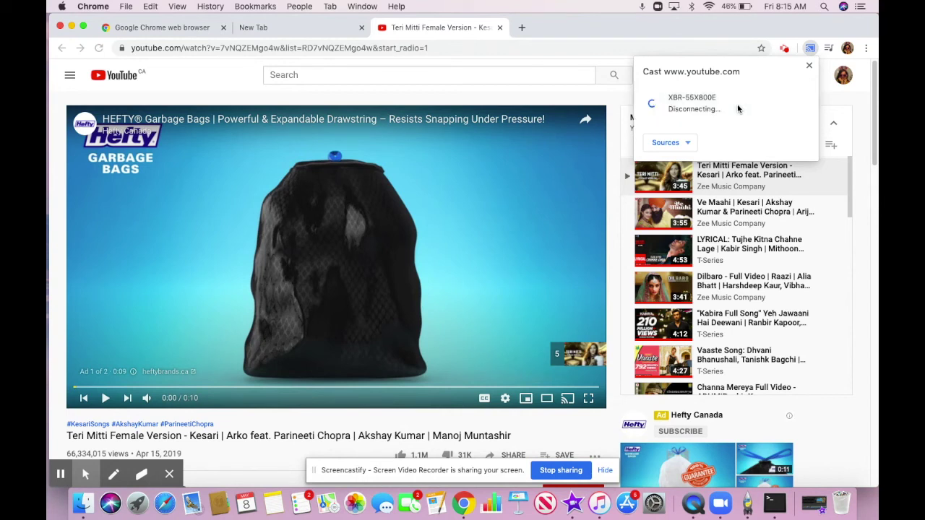